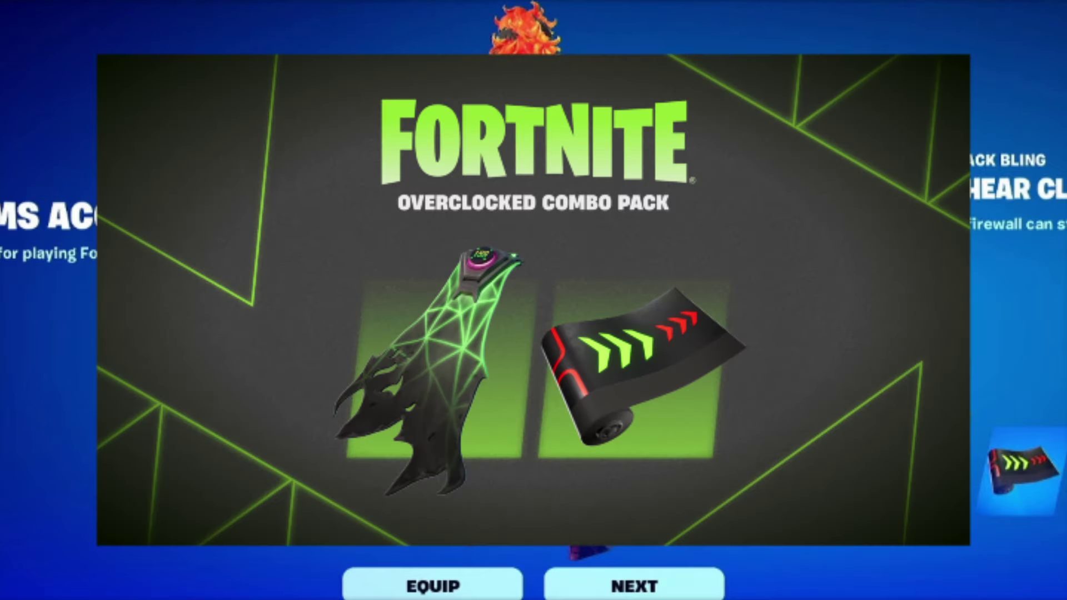
Step: Advance through the Overclocked Combo Pack rewards and return to the Windows desktop
{"action": "left_click", "coordinate": [636, 586]}
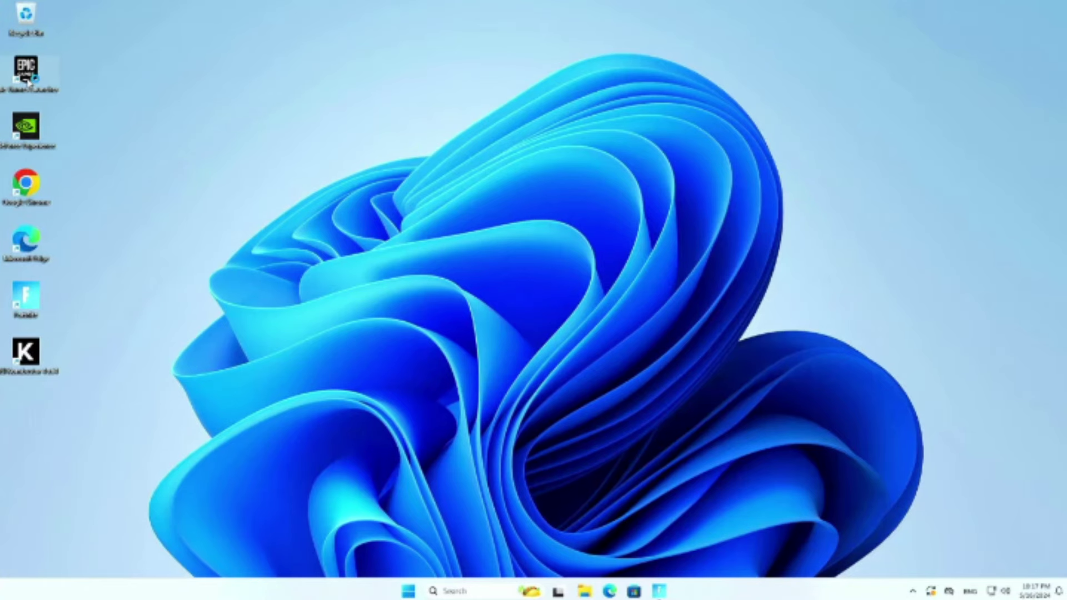
Step: Launch the Epic Games Launcher and search the store for 'overclocked'
{"action": "double_click", "coordinate": [26, 74]}
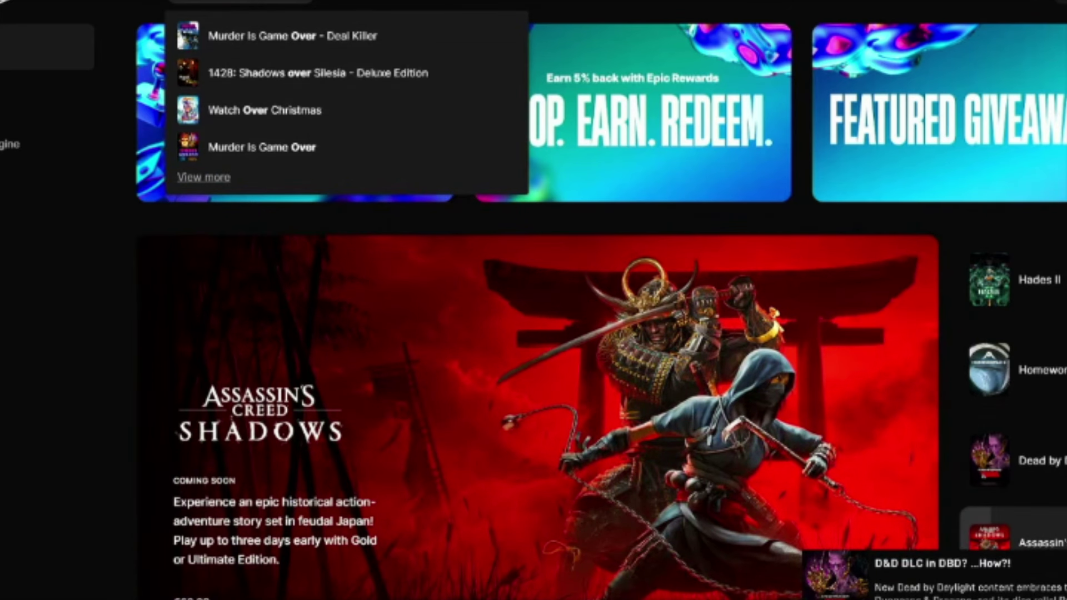
{"action": "type", "text": "cooked"}
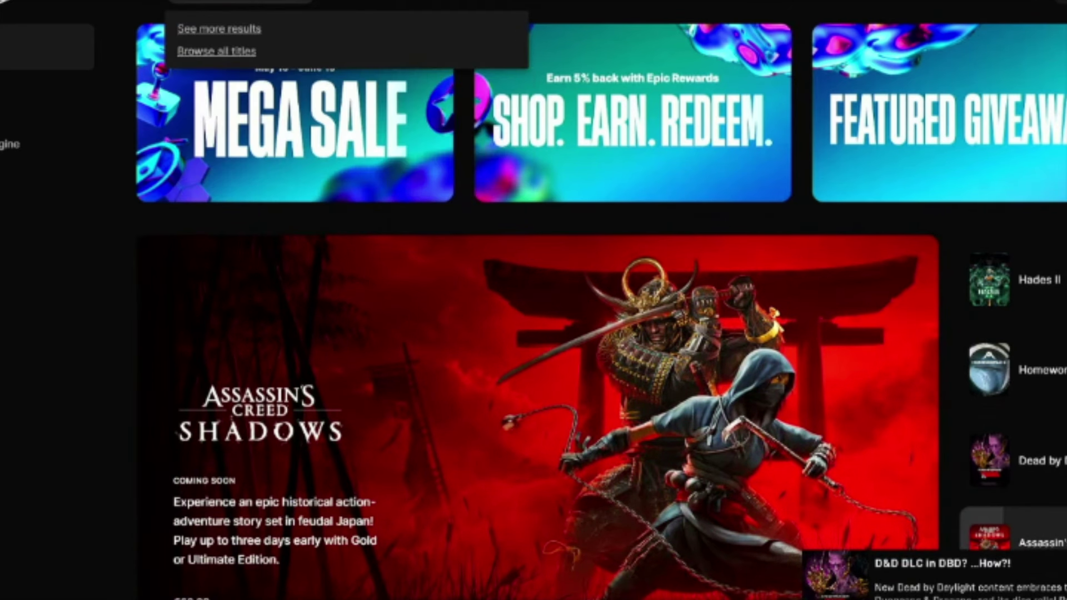
{"action": "type", "text": " 2"}
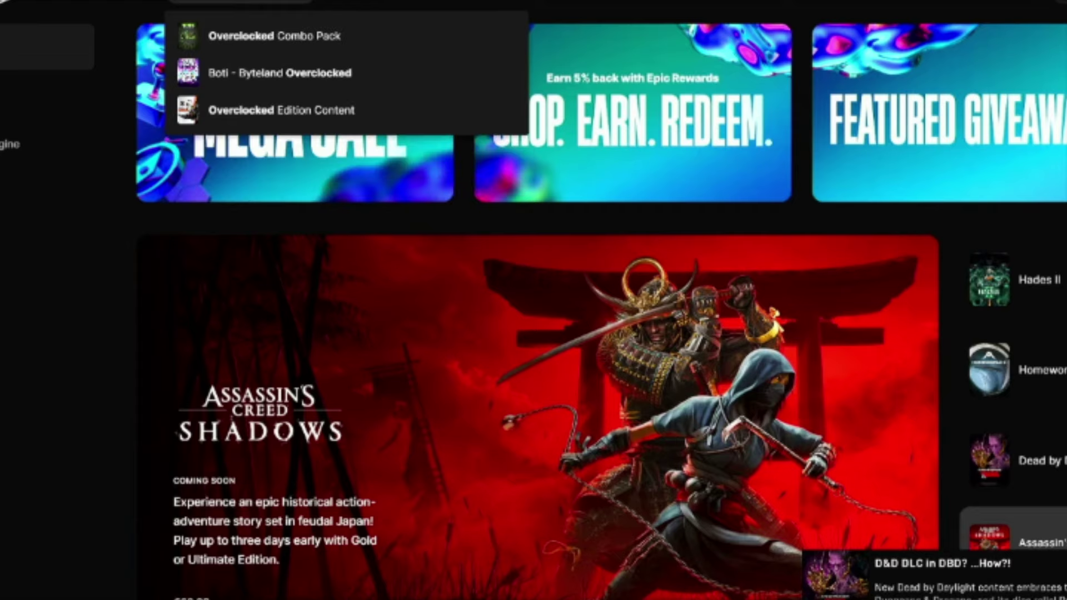
{"action": "key", "text": "Return"}
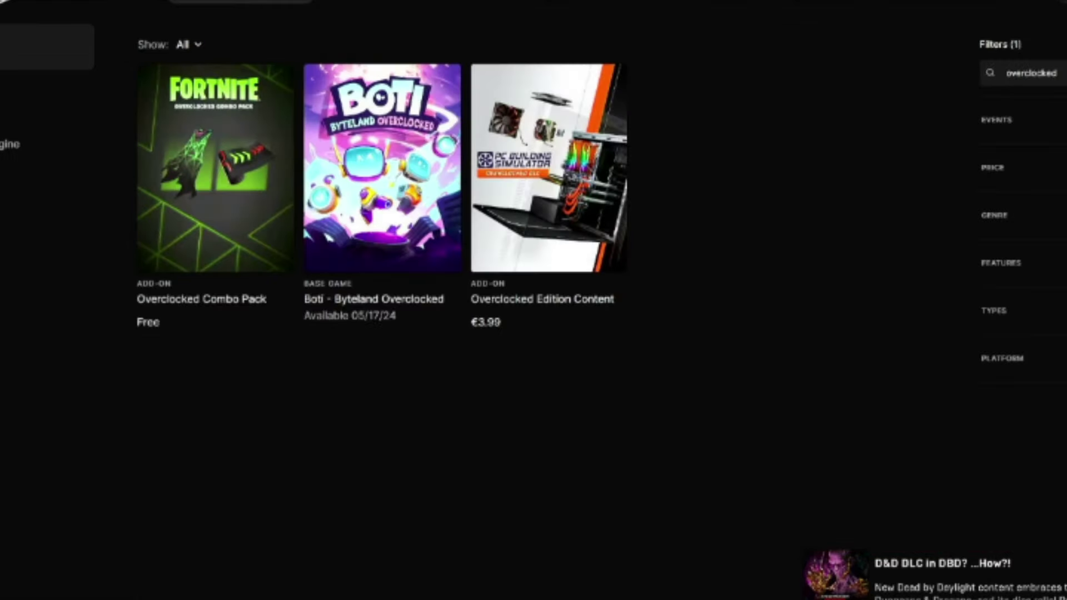
{"action": "mouse_move", "coordinate": [215, 167]}
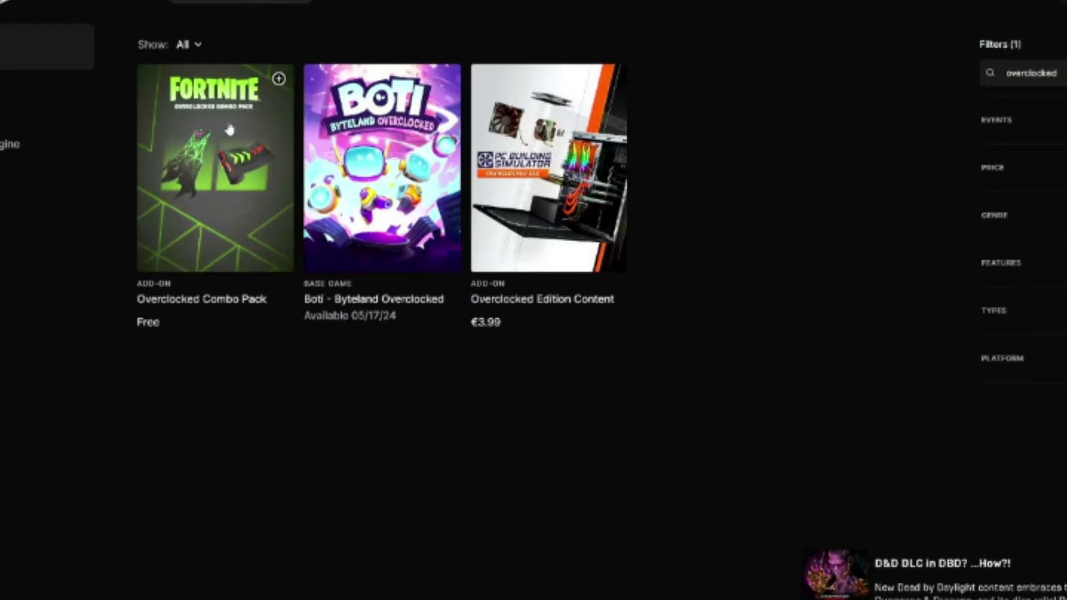
Step: Select the free Overclocked Combo Pack and reach its €0.00 order review page
{"action": "left_click", "coordinate": [228, 126]}
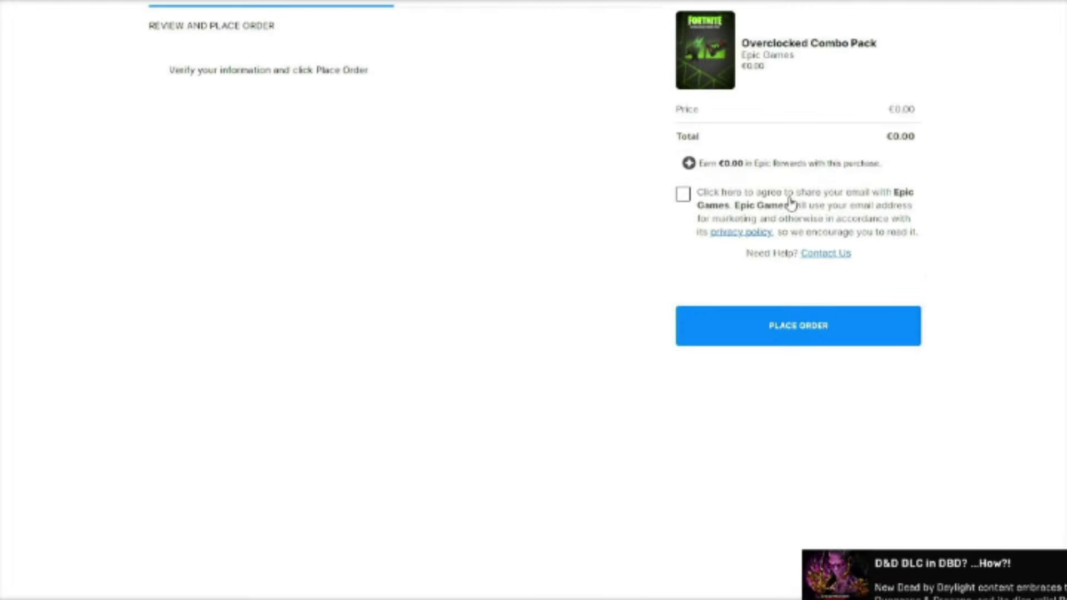
Step: Place the €0.00 order for the Overclocked Combo Pack
{"action": "left_click", "coordinate": [767, 326]}
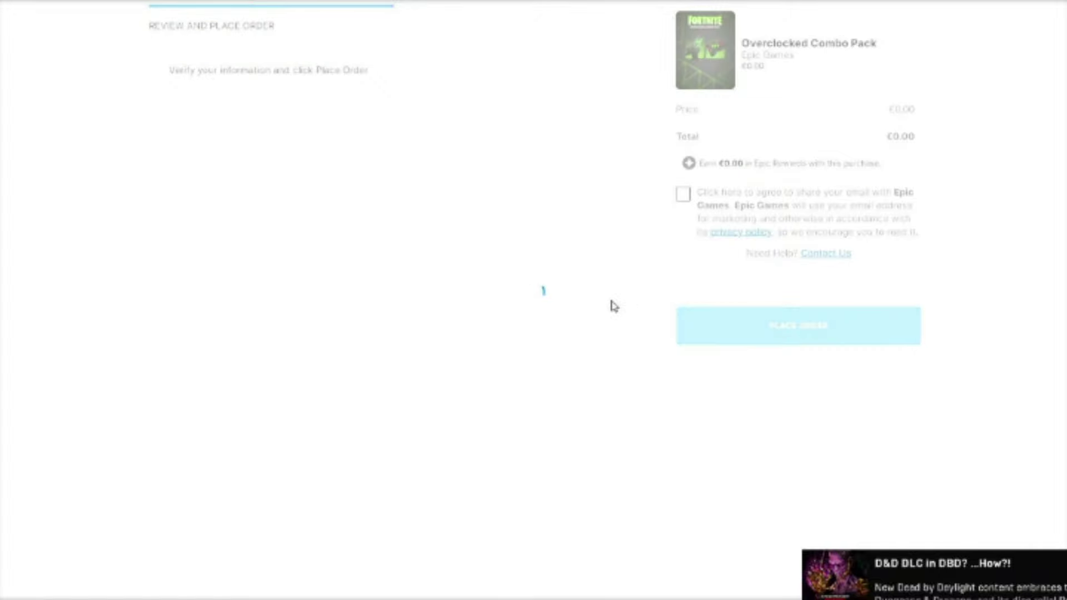